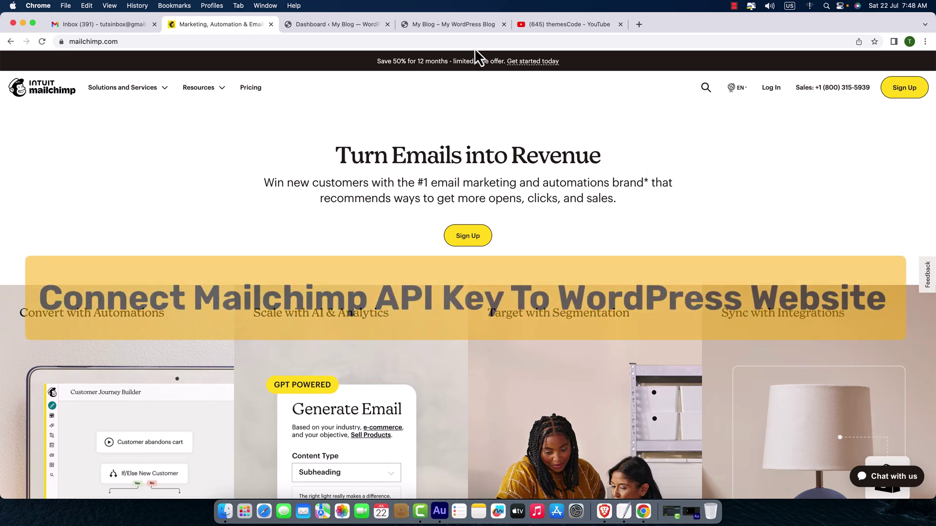
# - Glance over the WordPress blog, WordPress admin and themesCode YouTube tabs, then return to mailchimp.com
pyautogui.click(458, 28)
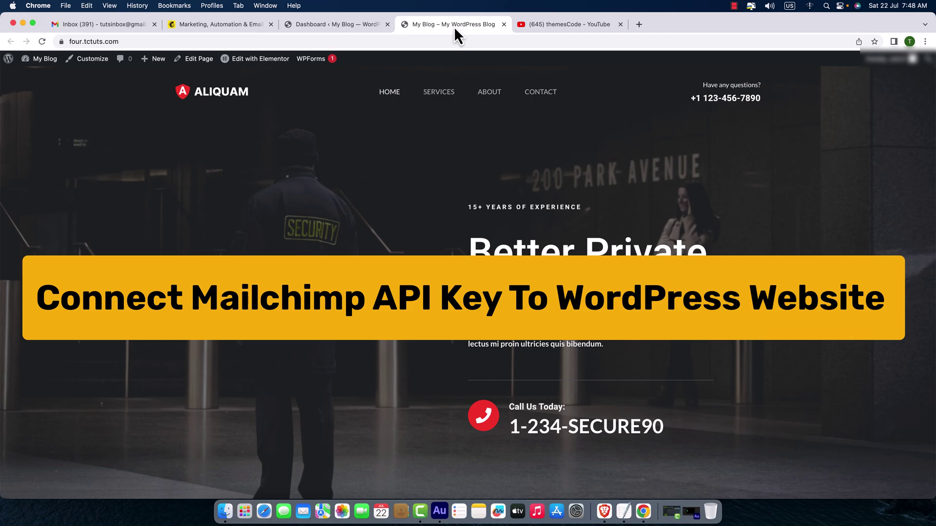
pyautogui.click(370, 23)
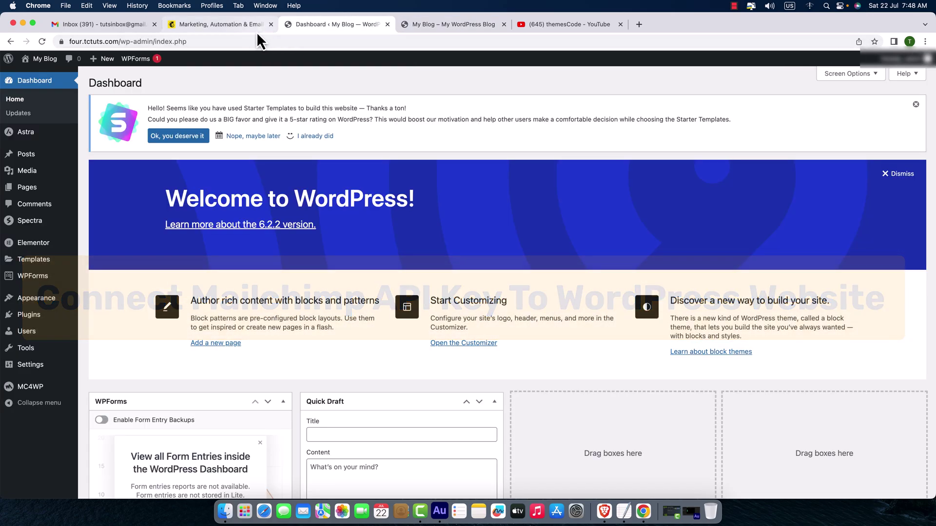
pyautogui.click(236, 29)
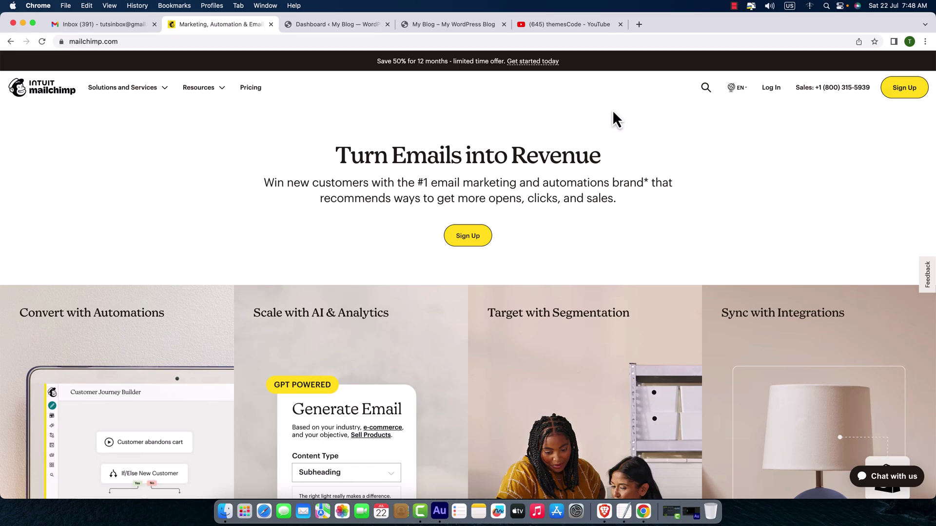
pyautogui.click(571, 29)
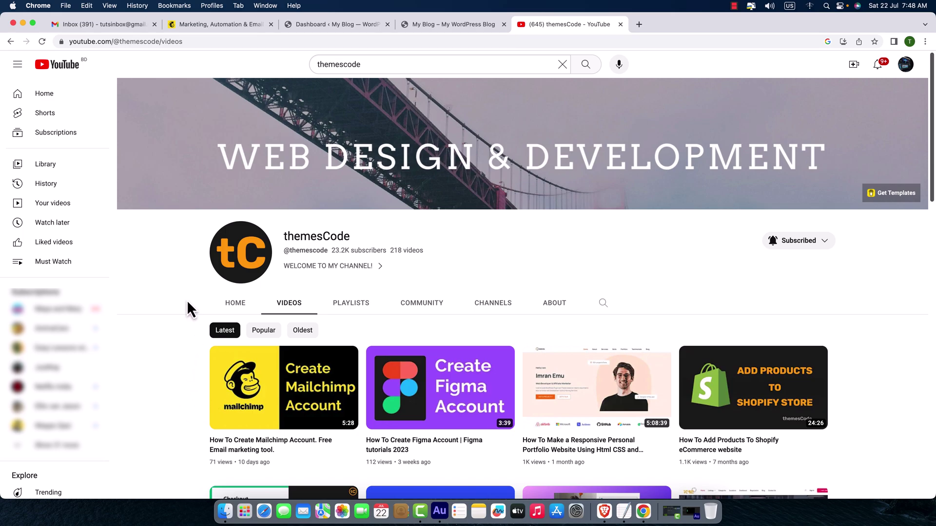
pyautogui.click(209, 25)
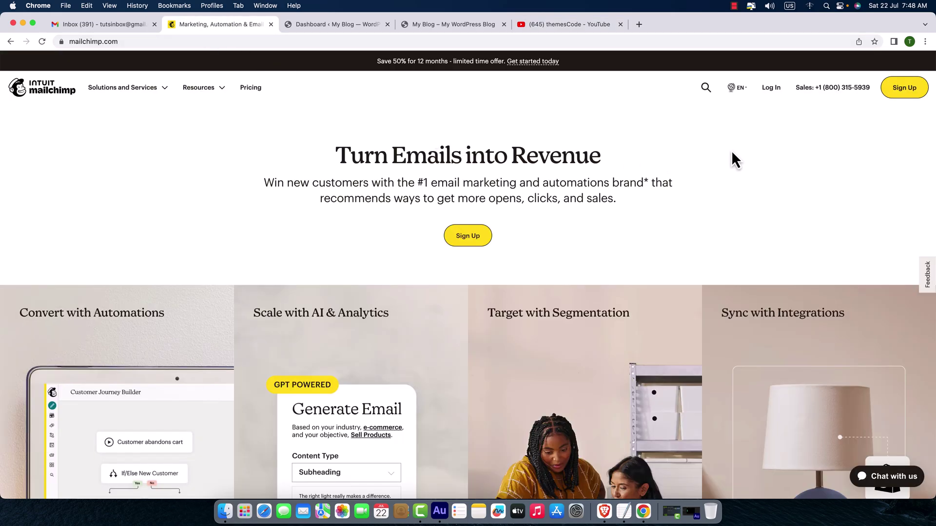
# - Log in with the autofilled username and the account password, choosing "I'll do this later" for verification
pyautogui.click(771, 89)
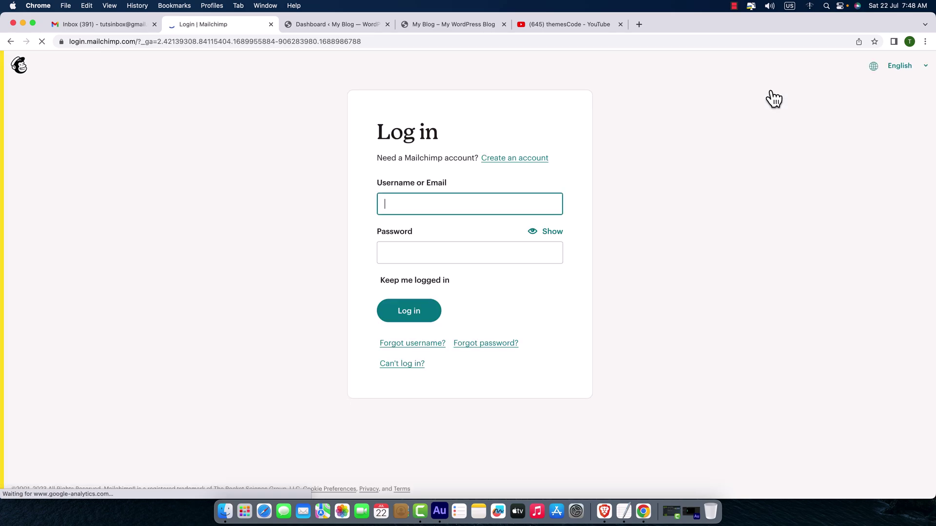
pyautogui.click(411, 209)
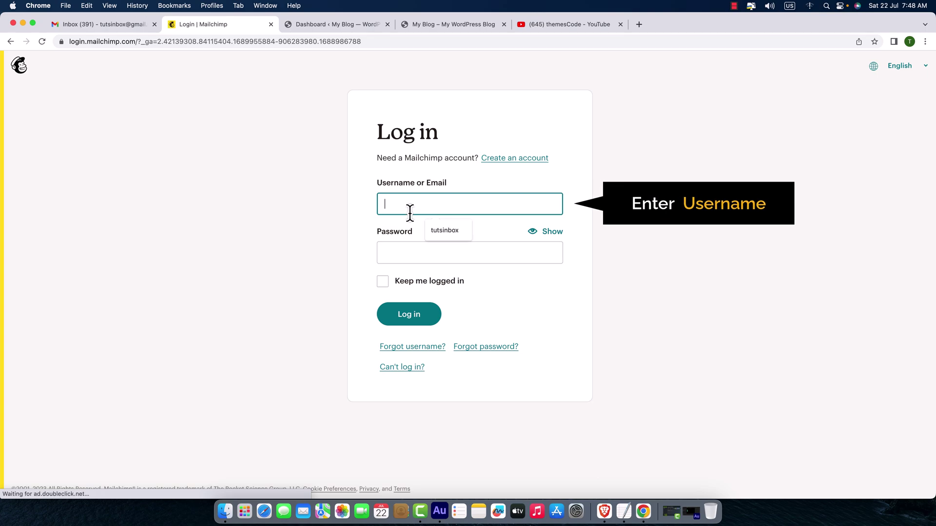
pyautogui.click(436, 230)
pyautogui.click(415, 263)
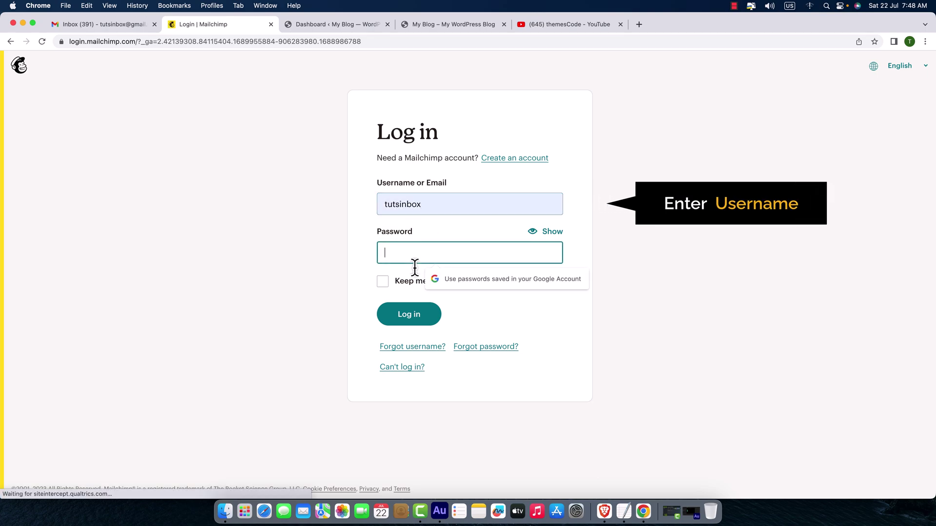
pyautogui.write('•••••••••')
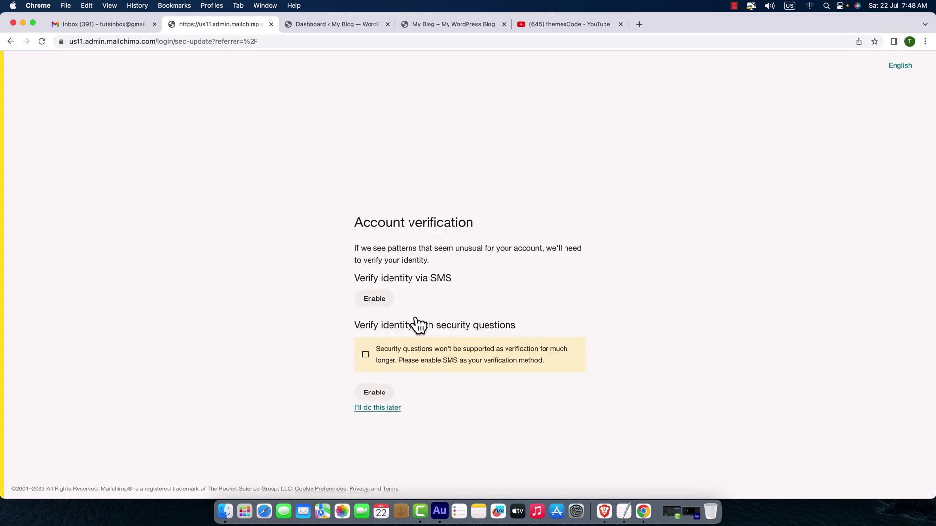
pyautogui.click(391, 412)
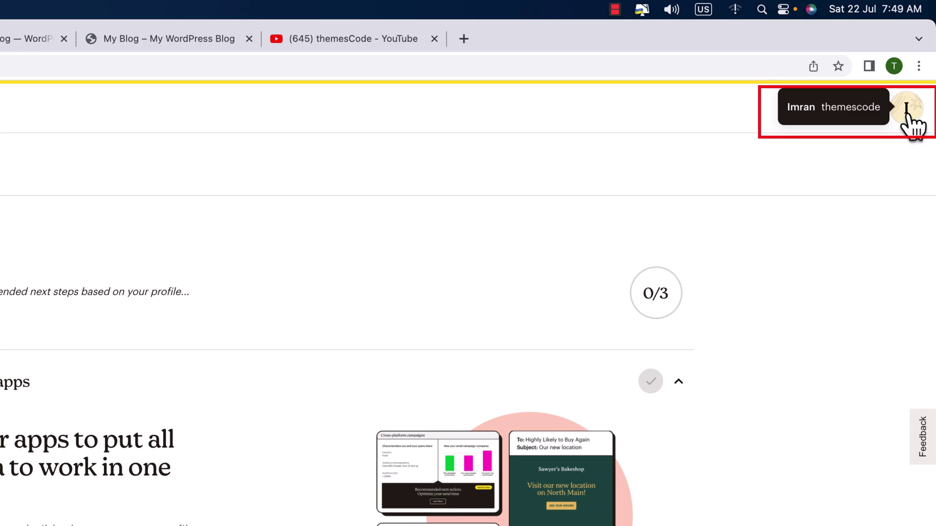
# - Reach API keys via the profile avatar's Account & billing and the Extras dropdown
pyautogui.click(906, 117)
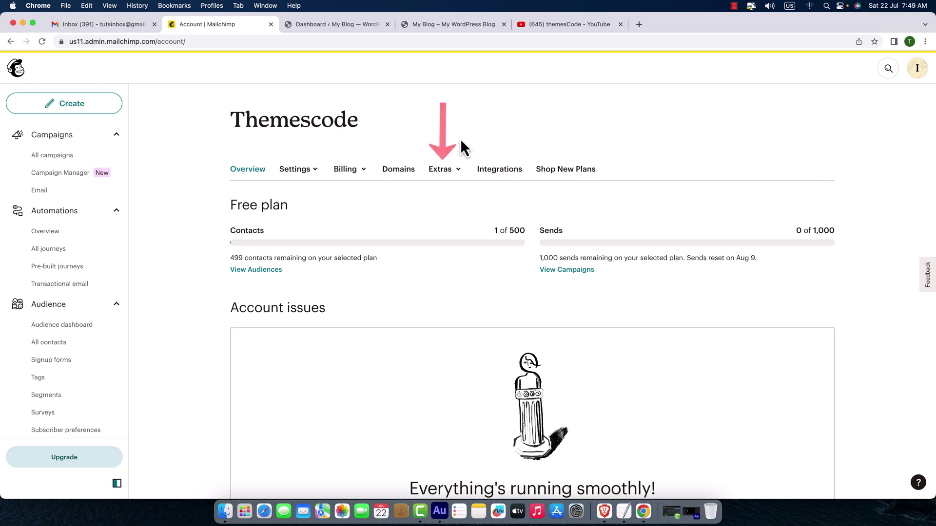
pyautogui.click(452, 171)
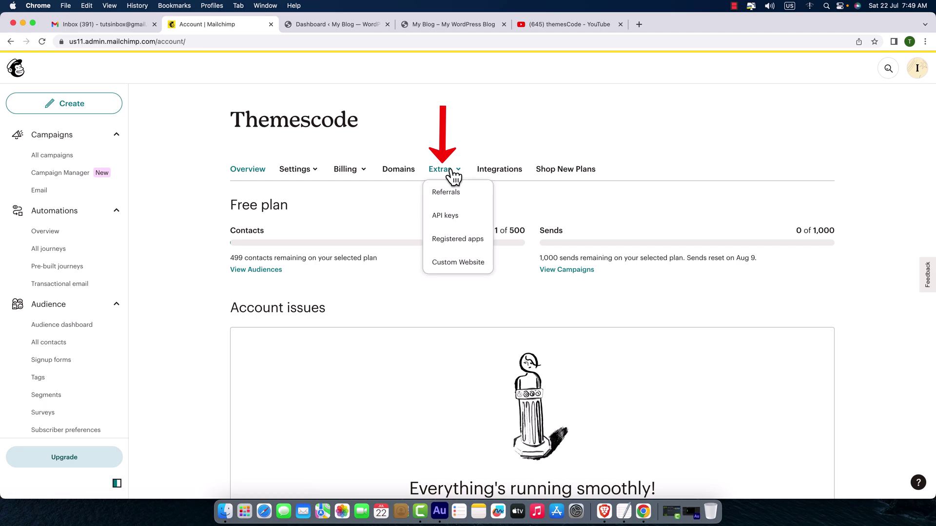
pyautogui.click(450, 220)
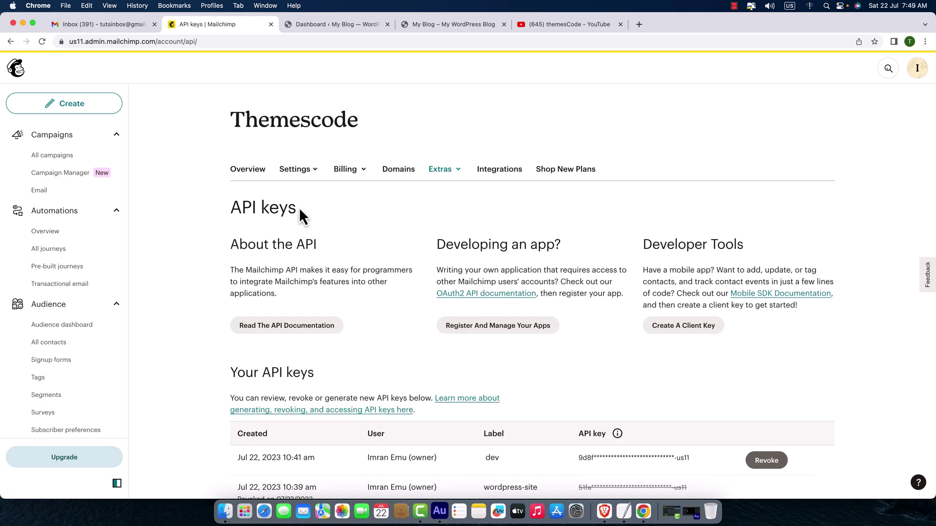
pyautogui.moveTo(298, 209); pyautogui.dragTo(221, 211)
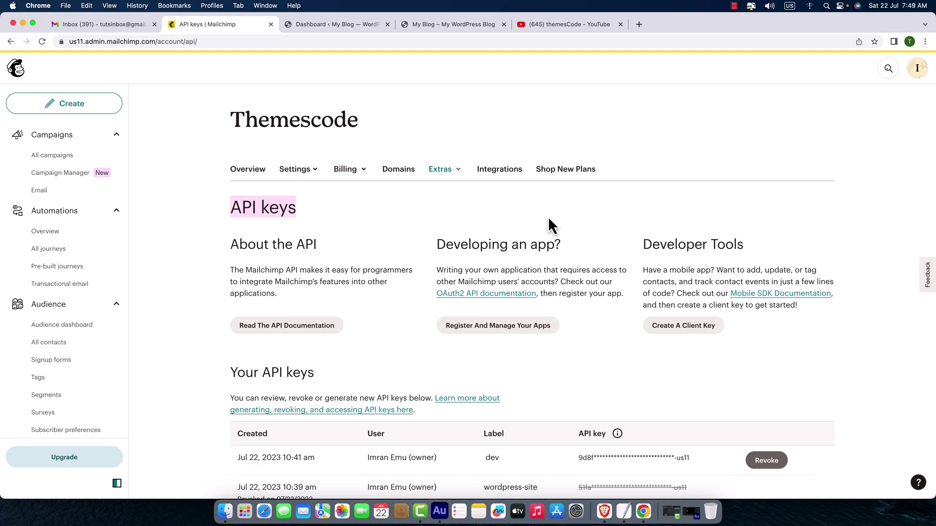
pyautogui.scroll(-5, 551, 217)
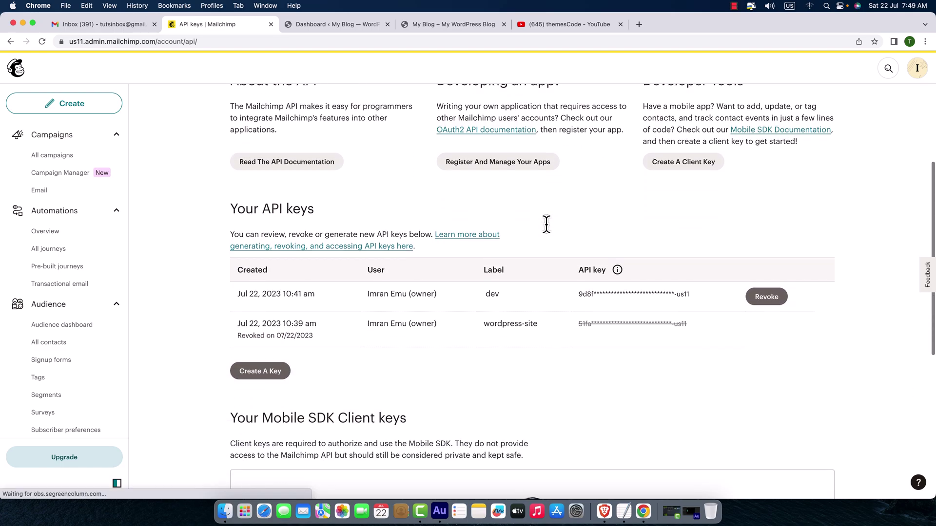
pyautogui.moveTo(315, 210); pyautogui.dragTo(220, 217)
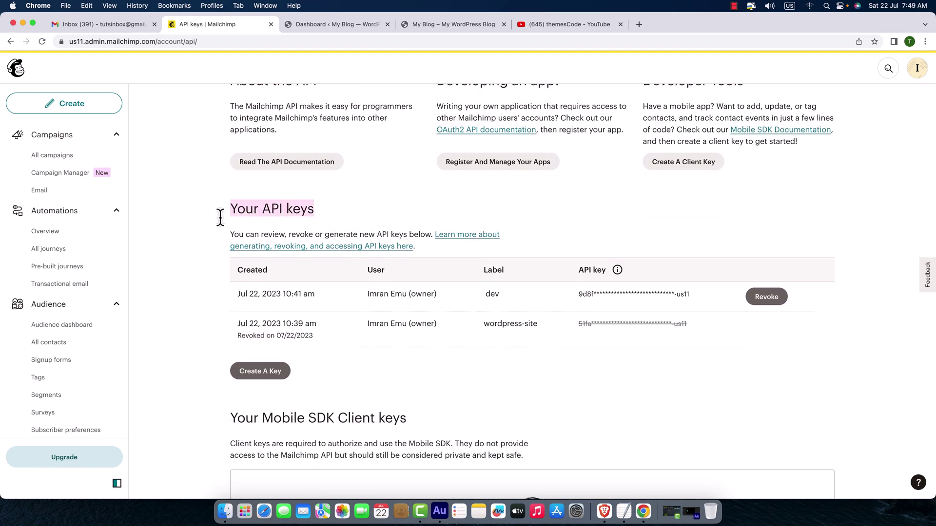
# - Create and generate a new API key named 'tctuts'
pyautogui.click(265, 372)
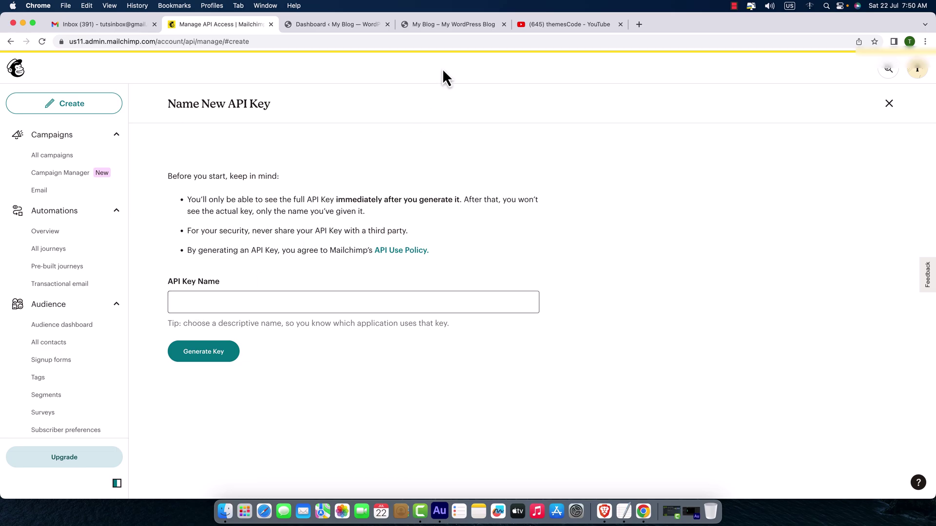
pyautogui.click(455, 29)
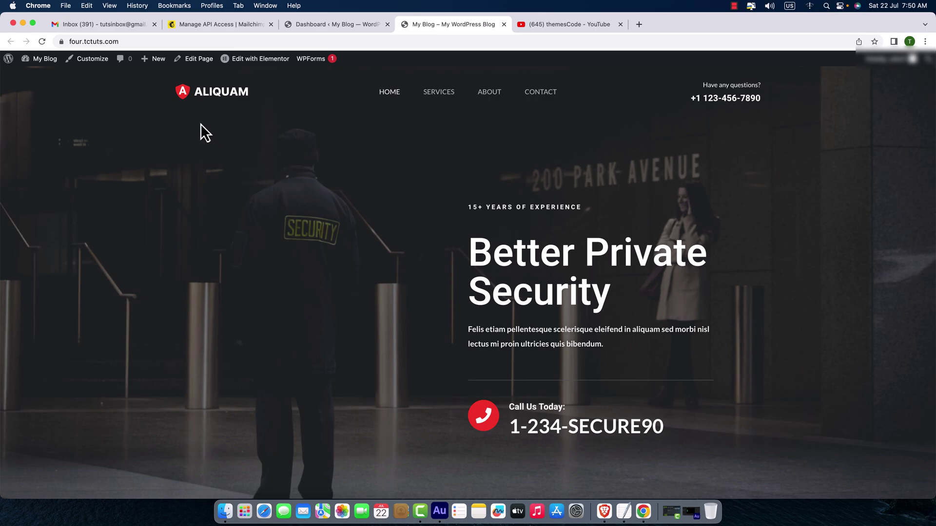
pyautogui.click(218, 30)
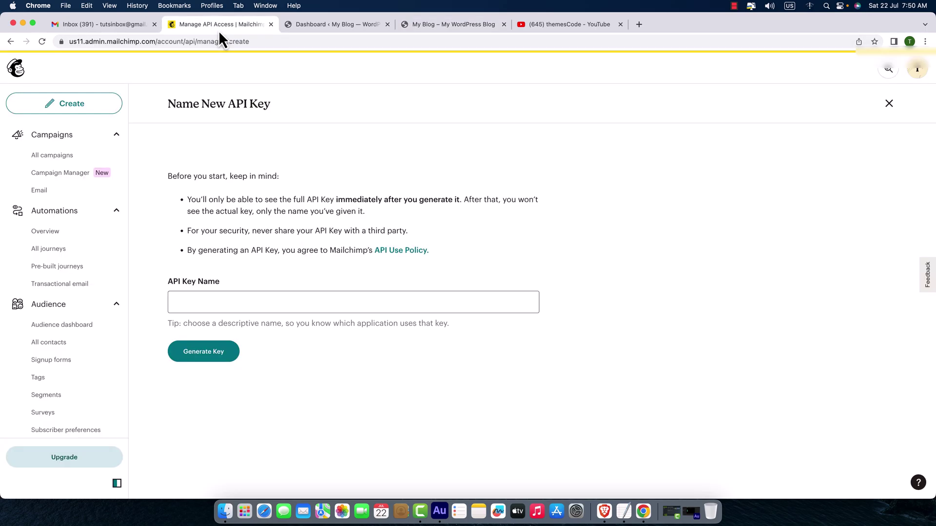
pyautogui.click(240, 312)
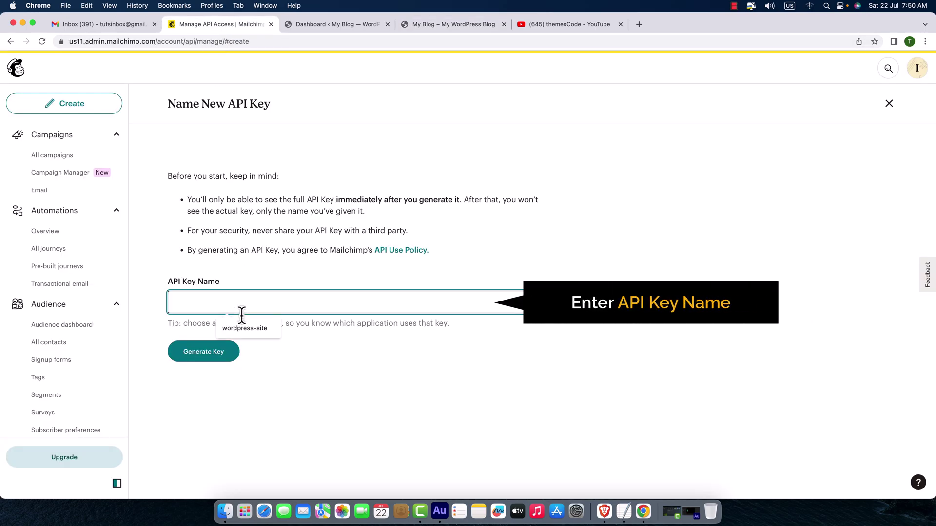
pyautogui.write('tctuts')
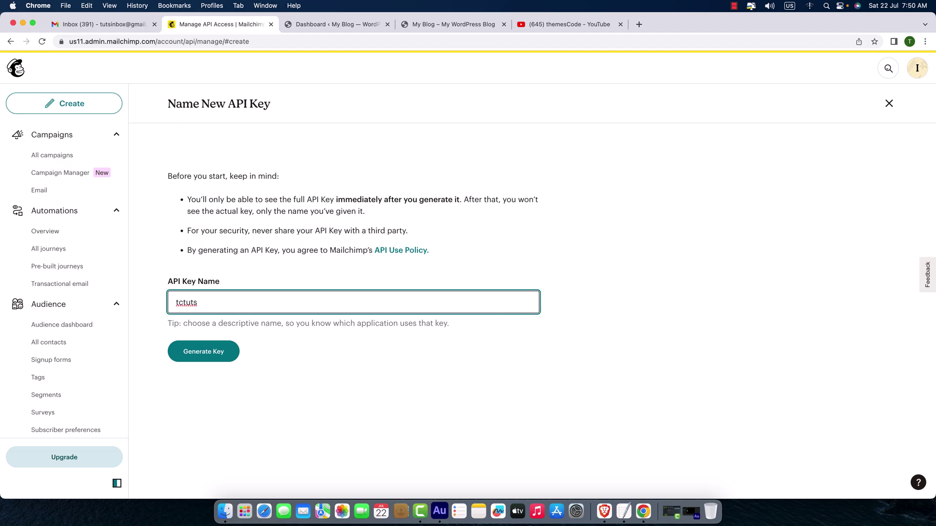
pyautogui.write('.com')
pyautogui.press('BackSpace')
pyautogui.press('BackSpace')
pyautogui.press('BackSpace')
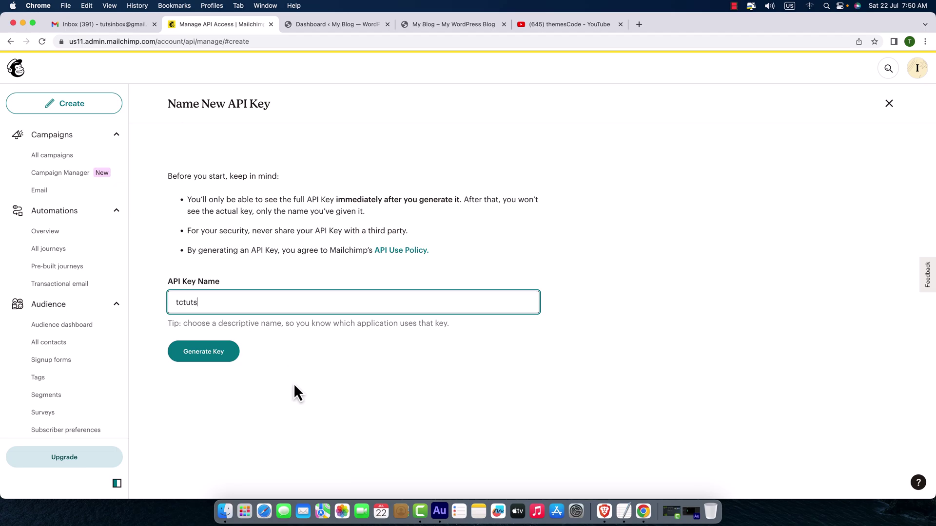
pyautogui.click(254, 408)
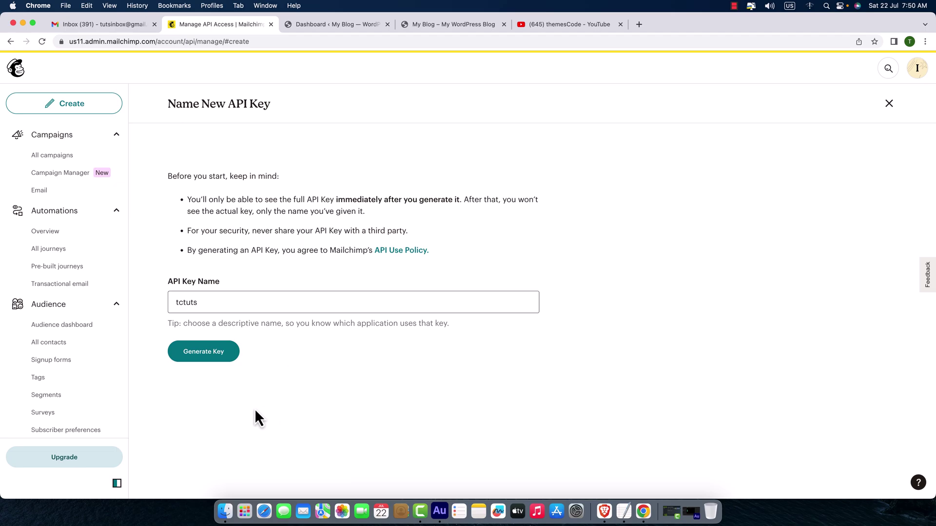
pyautogui.click(204, 355)
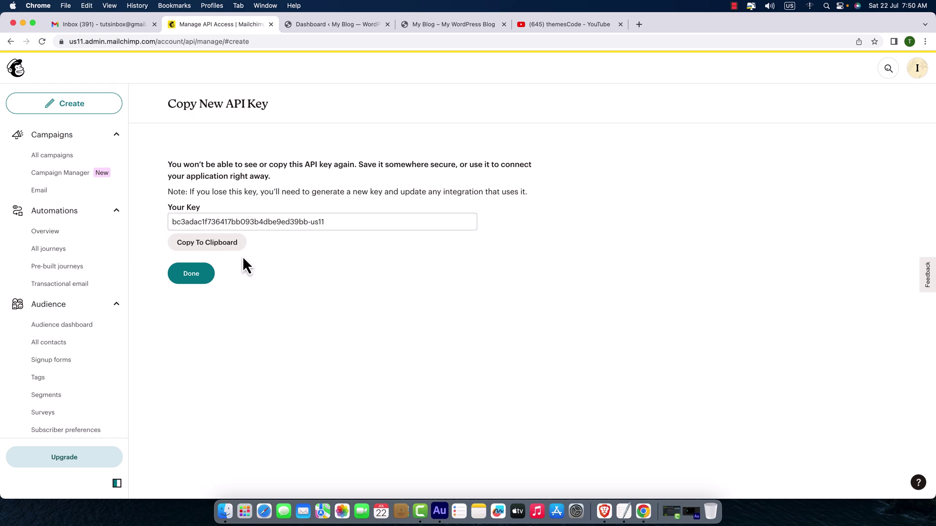
# - Copy the generated API key to the clipboard with Copy To Clipboard
pyautogui.click(213, 253)
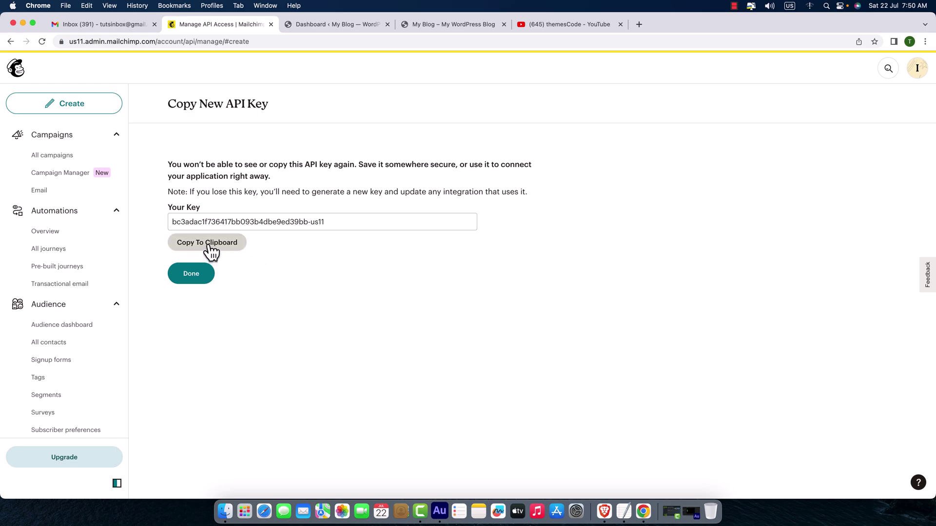
pyautogui.click(325, 231)
pyautogui.press('super+a')
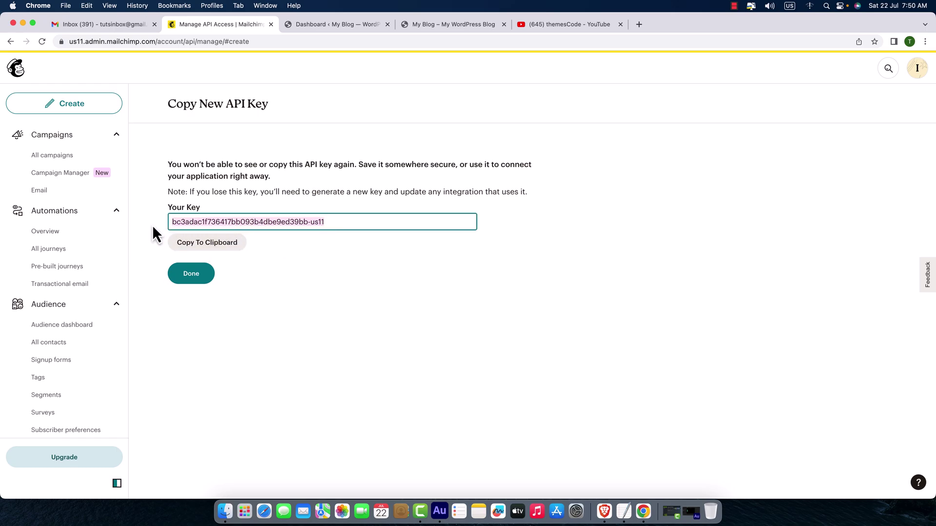
pyautogui.click(259, 268)
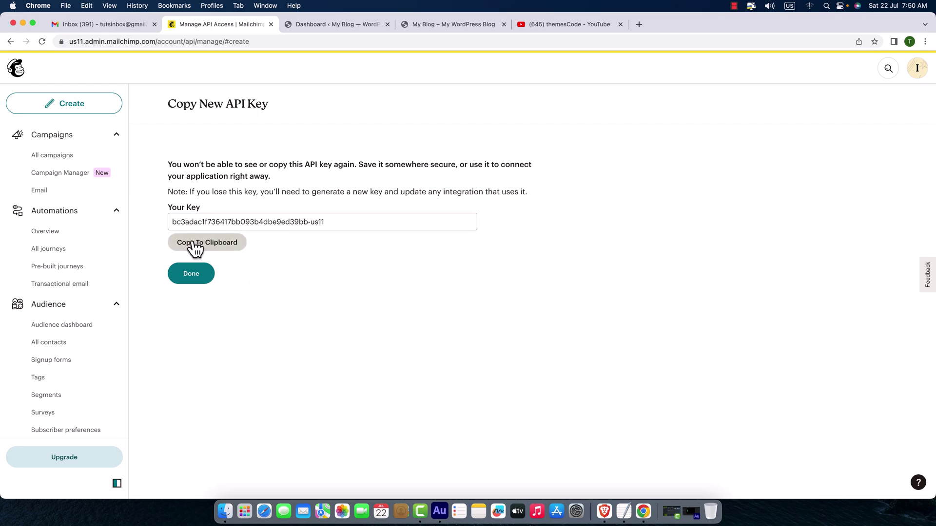
pyautogui.click(212, 248)
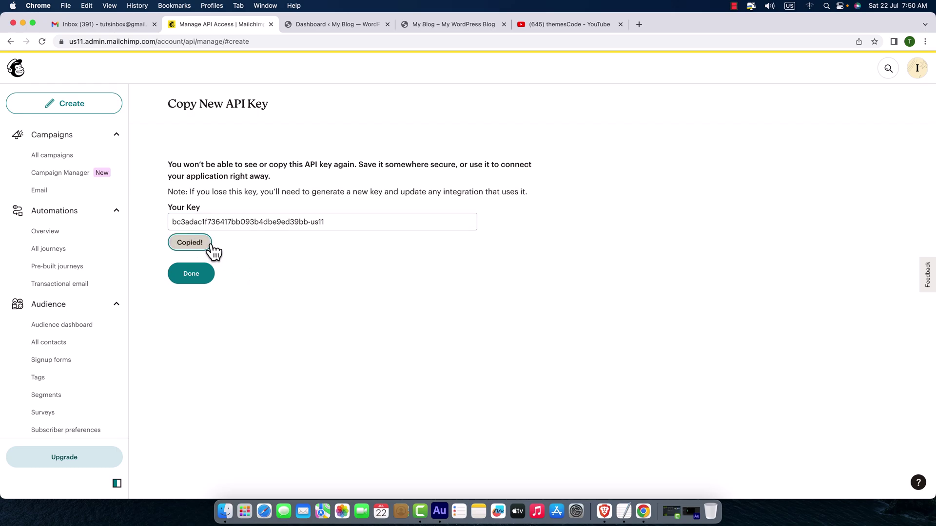
pyautogui.click(624, 511)
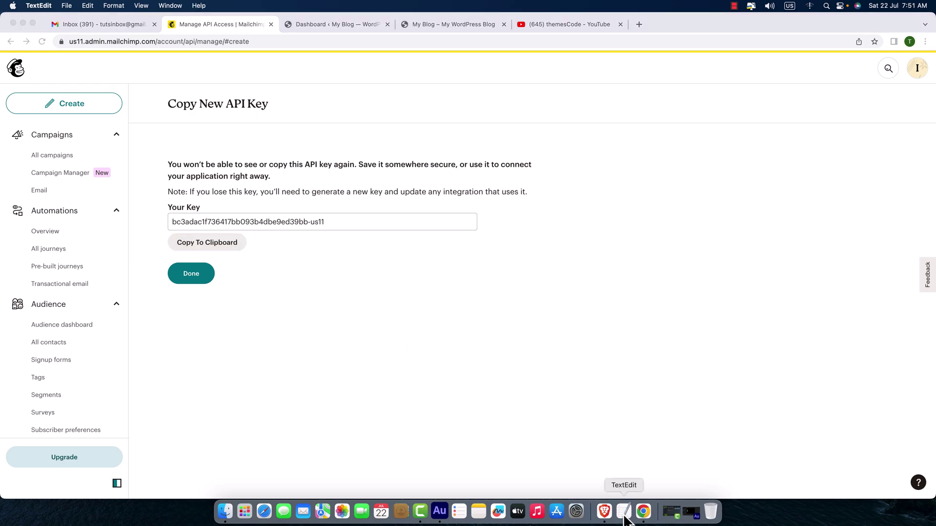
# - Paste the copied API key into the blank Untitled TextEdit document
pyautogui.moveTo(183, 43); pyautogui.dragTo(499, 158)
pyautogui.rightClick(481, 225)
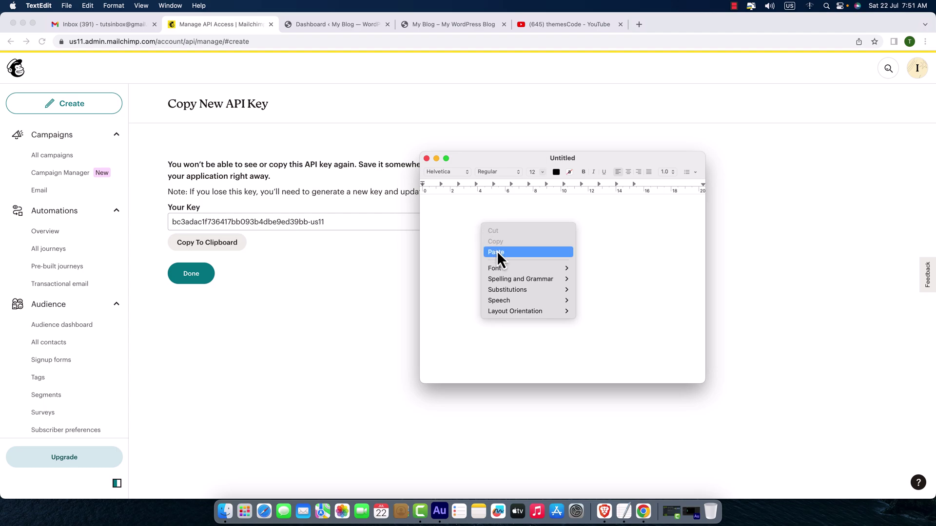
pyautogui.click(496, 251)
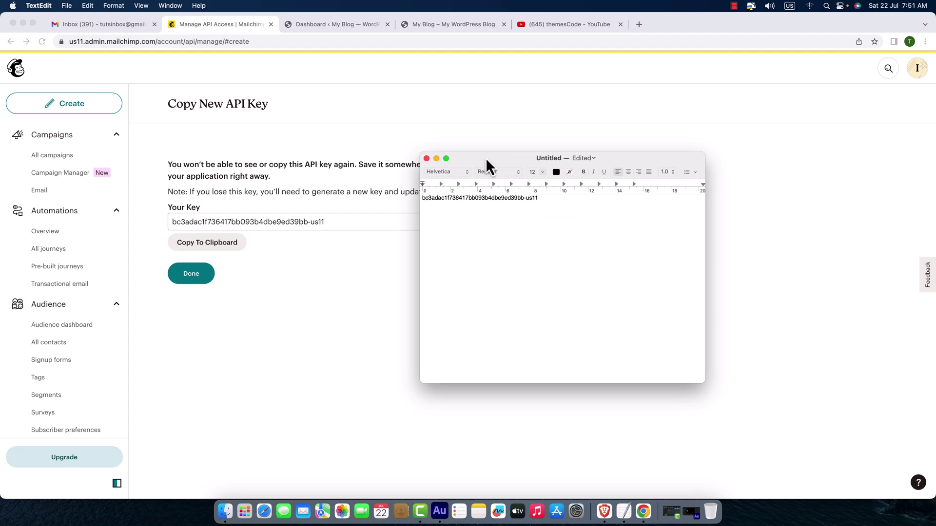
# - Save the document as 'Api' on the Desktop and minimize its window
pyautogui.press('super+s')
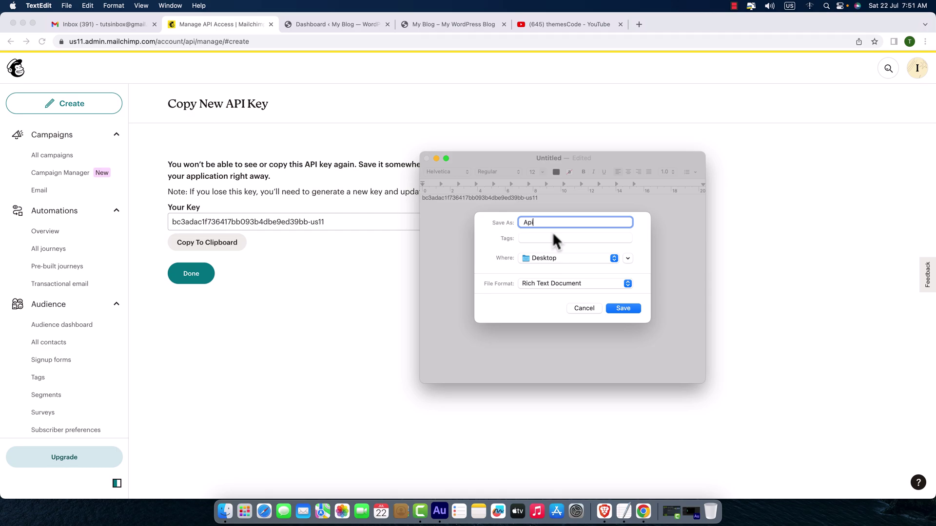
pyautogui.write('Api')
pyautogui.click(623, 308)
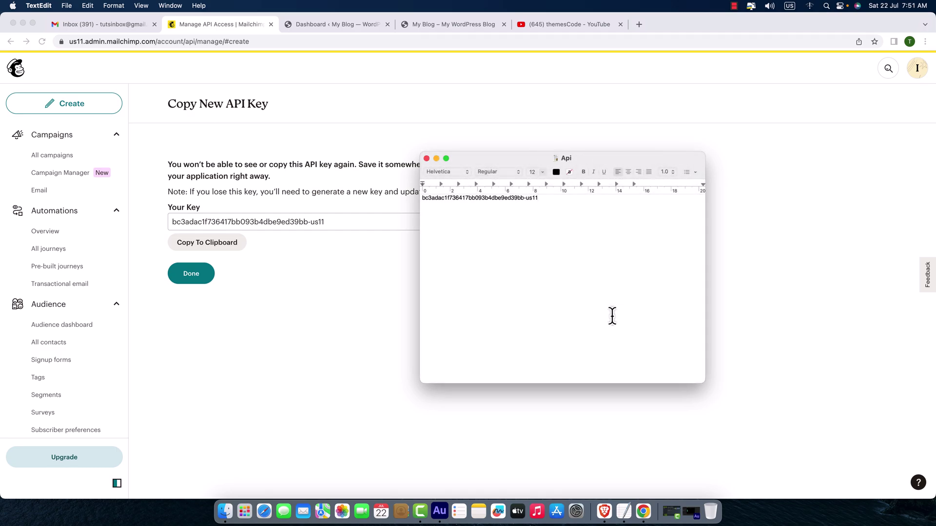
pyautogui.click(436, 159)
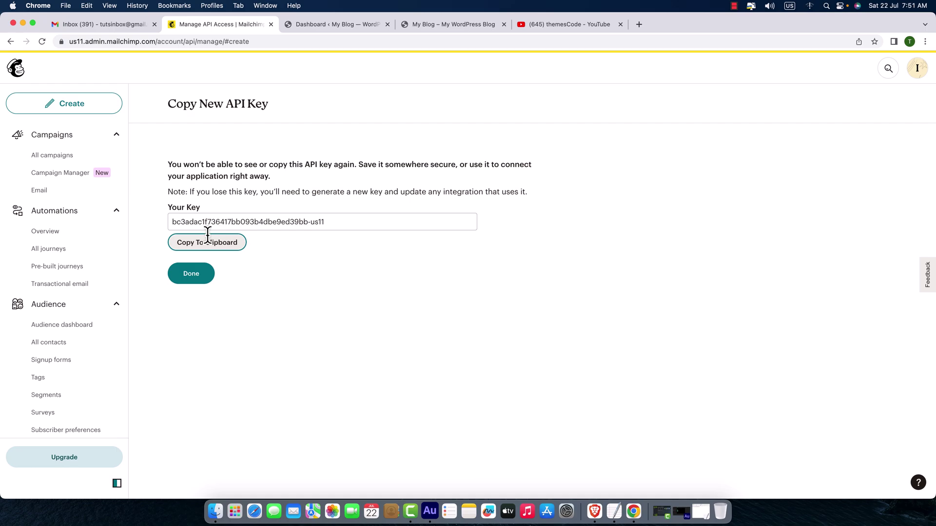
# - Back on the API keys list, relabel the tctuts key as 'tctutsnew'
pyautogui.click(192, 277)
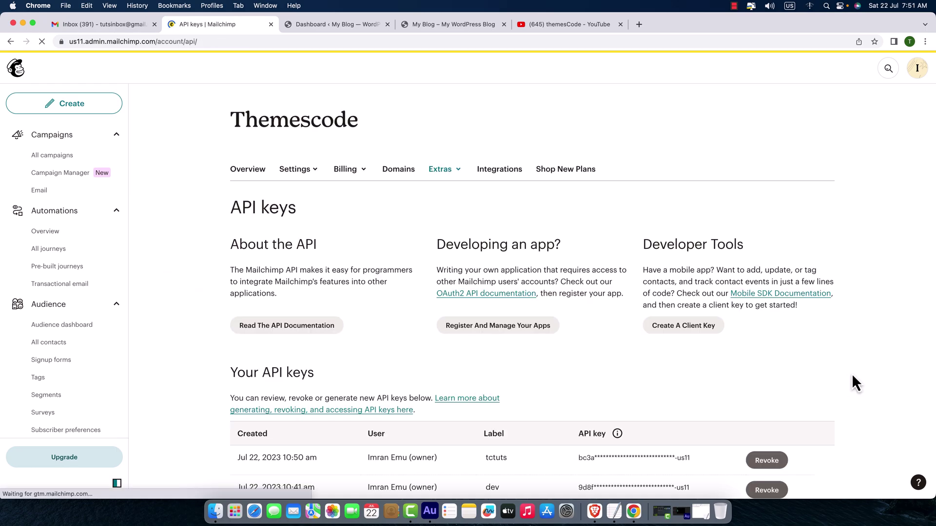
pyautogui.scroll(-2, 852, 373)
pyautogui.scroll(-1, 852, 373)
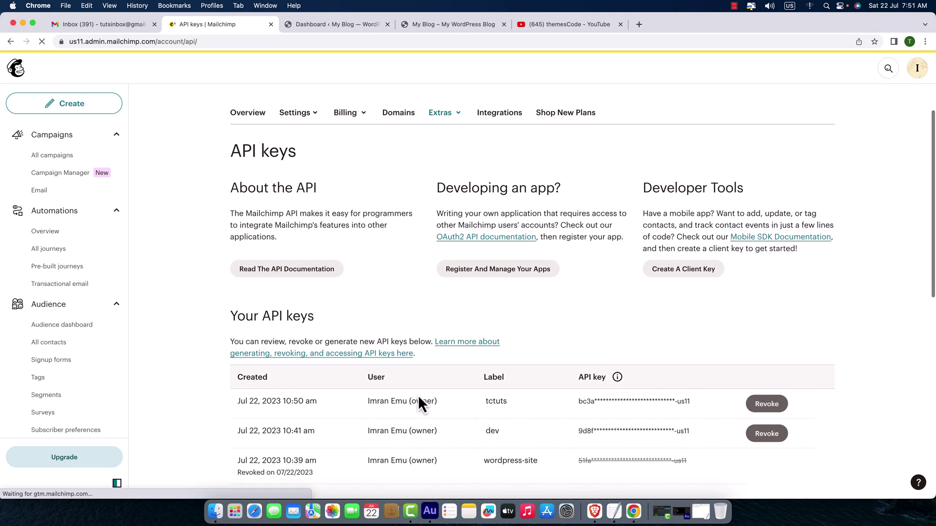
pyautogui.click(501, 407)
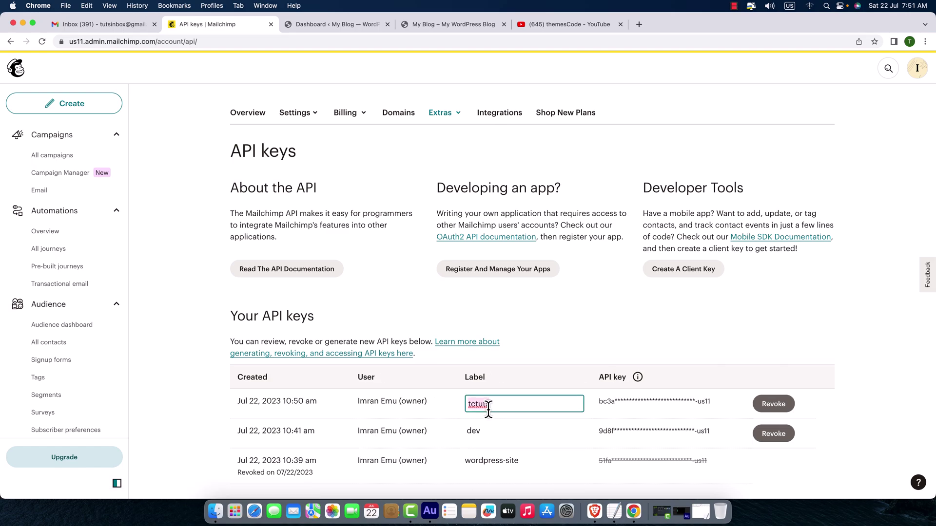
pyautogui.click(485, 413)
pyautogui.write('new')
pyautogui.click(572, 386)
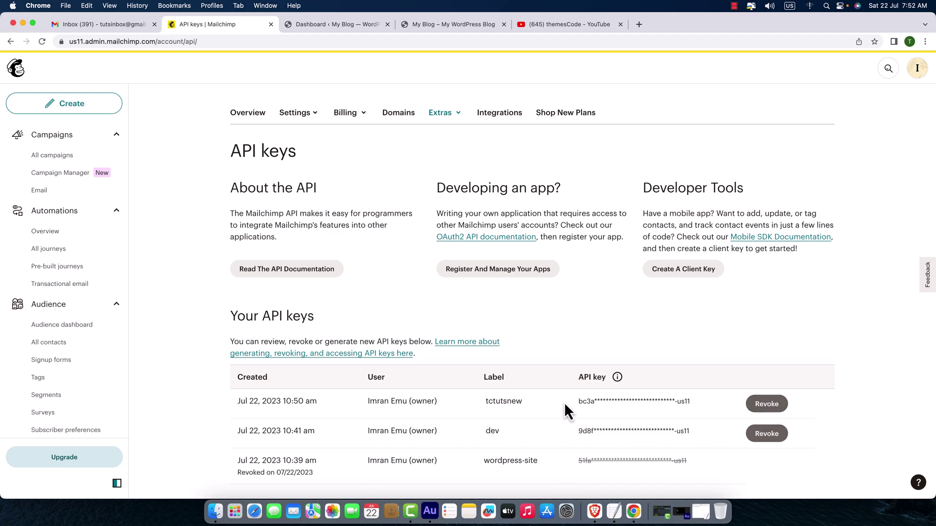
# - Open Revoke for the newest key, cancel it, and select the tctutsnew label text
pyautogui.click(767, 405)
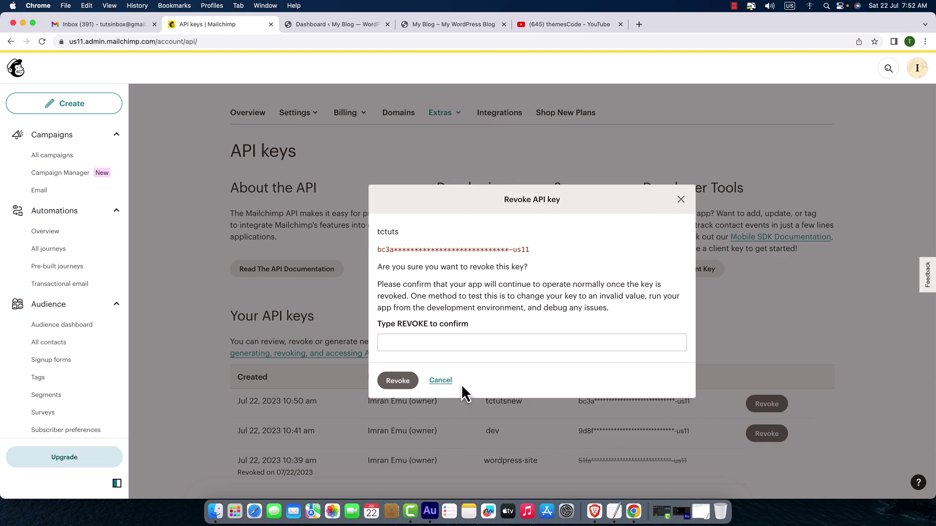
pyautogui.click(441, 381)
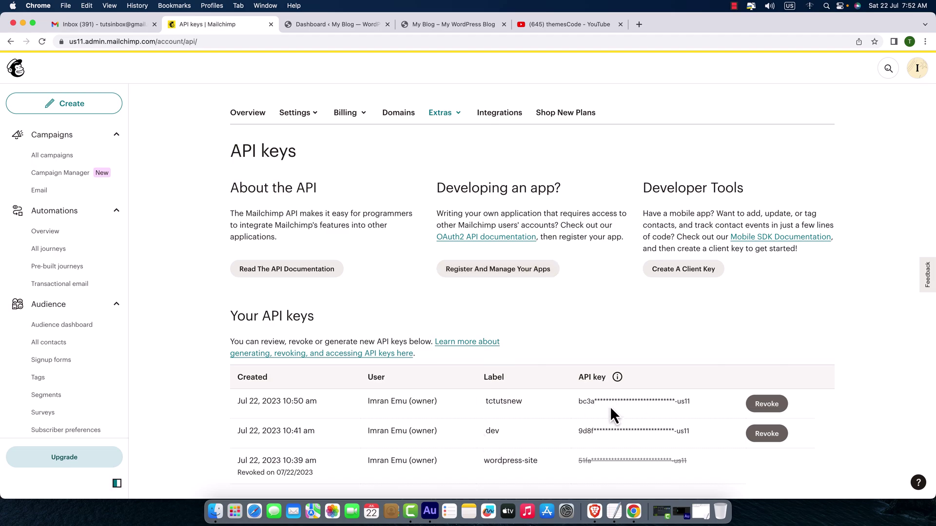
pyautogui.moveTo(532, 409)
pyautogui.mouseDown()
pyautogui.moveTo(493, 408)
pyautogui.moveTo(531, 407)
pyautogui.mouseUp()
# - From the WordPress Dashboard tab, open MC4WP > Mailchimp in the admin sidebar
pyautogui.click(429, 24)
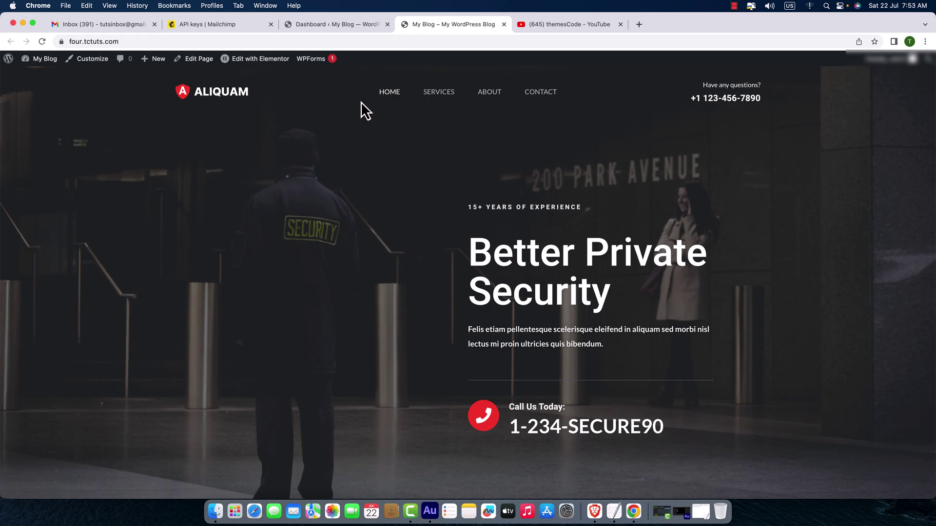
pyautogui.click(326, 26)
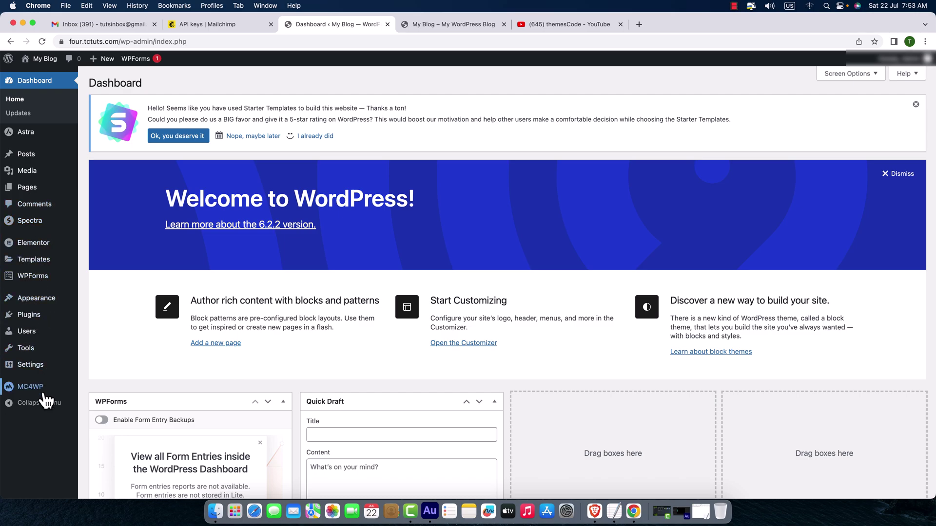
pyautogui.moveTo(40, 397)
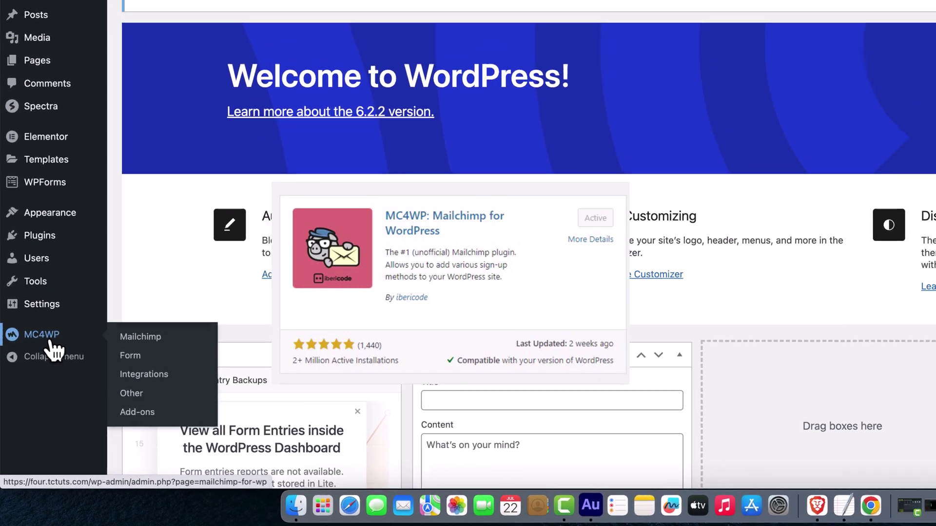
pyautogui.click(49, 341)
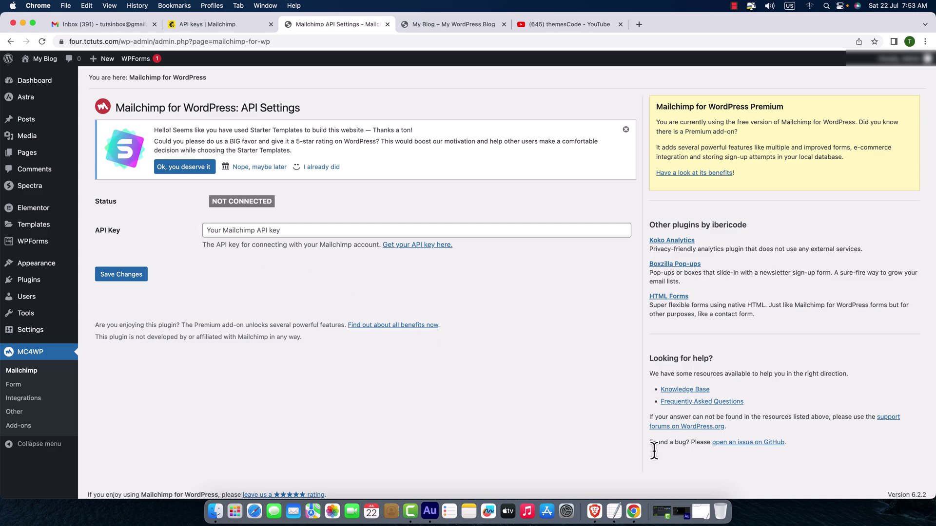
# - Copy the key from the Api note into the MC4WP API Key field and save changes
pyautogui.click(614, 511)
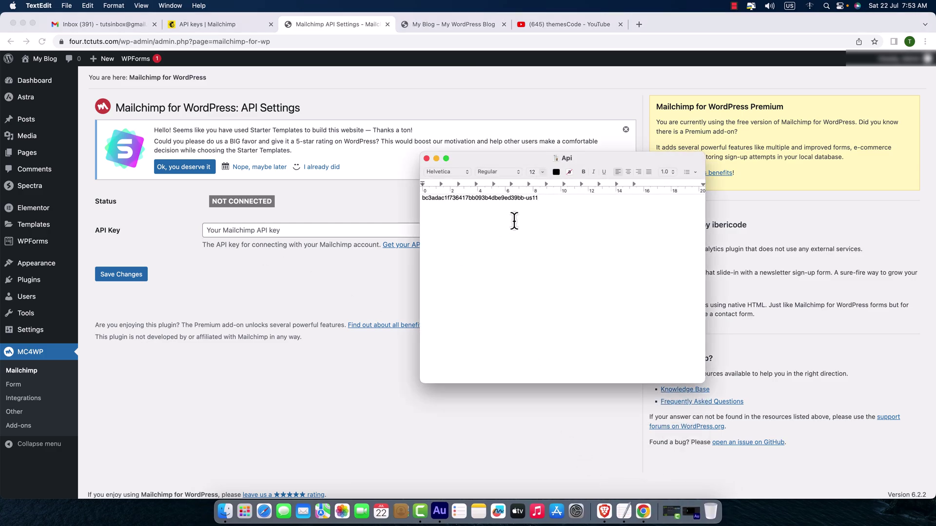
pyautogui.moveTo(536, 199); pyautogui.dragTo(421, 201)
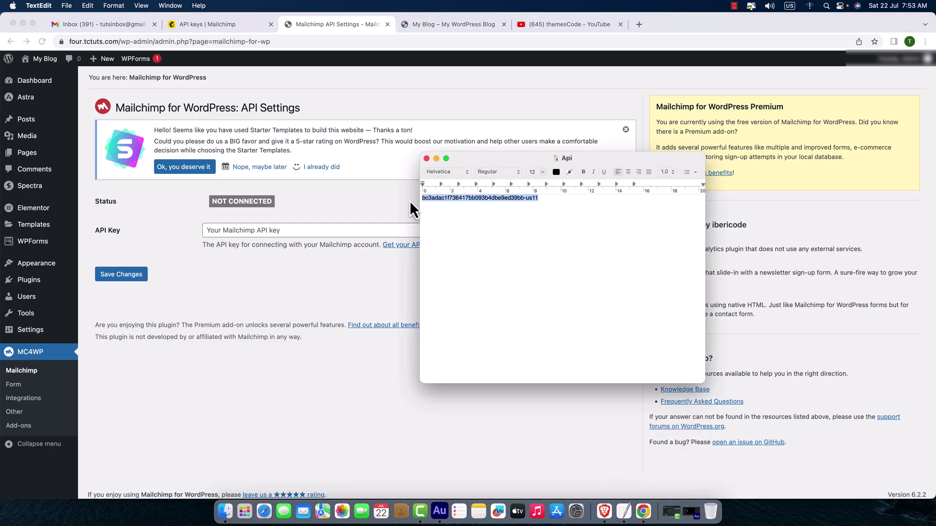
pyautogui.click(225, 232)
pyautogui.click(219, 235)
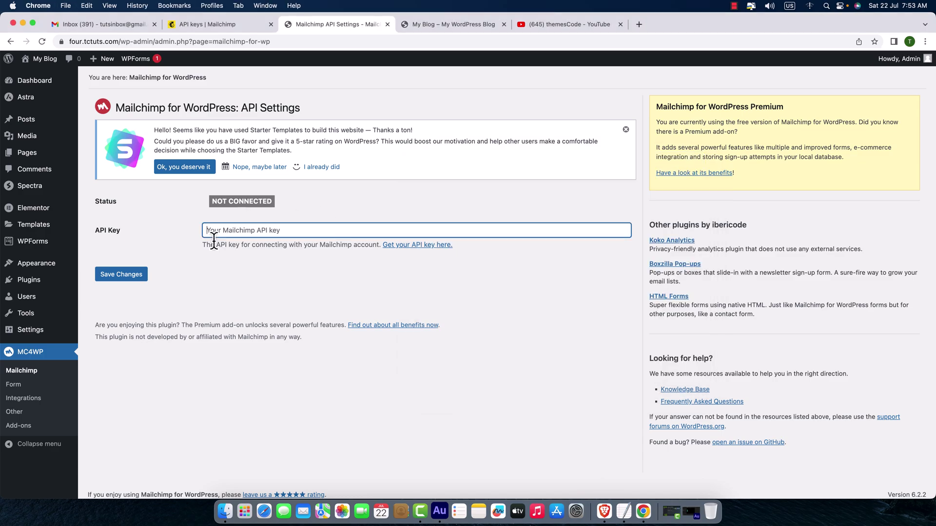
pyautogui.press('super+v')
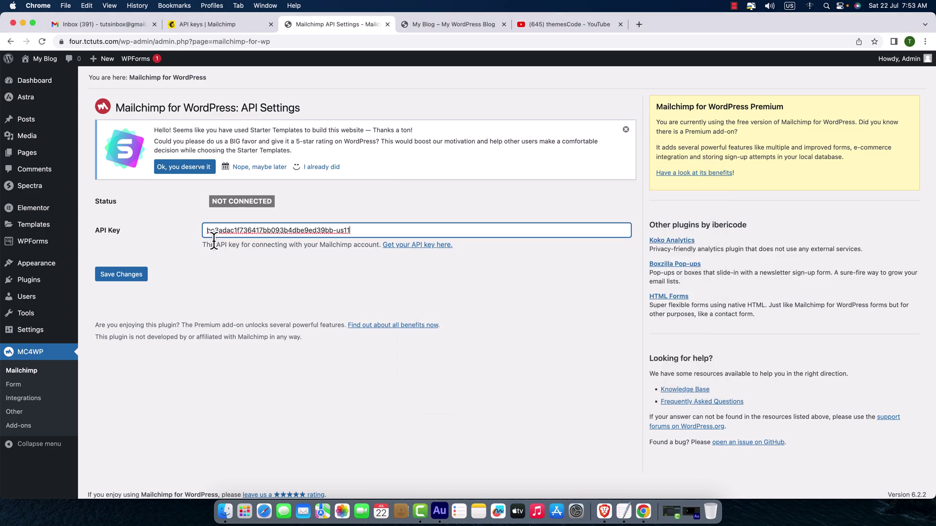
pyautogui.click(126, 284)
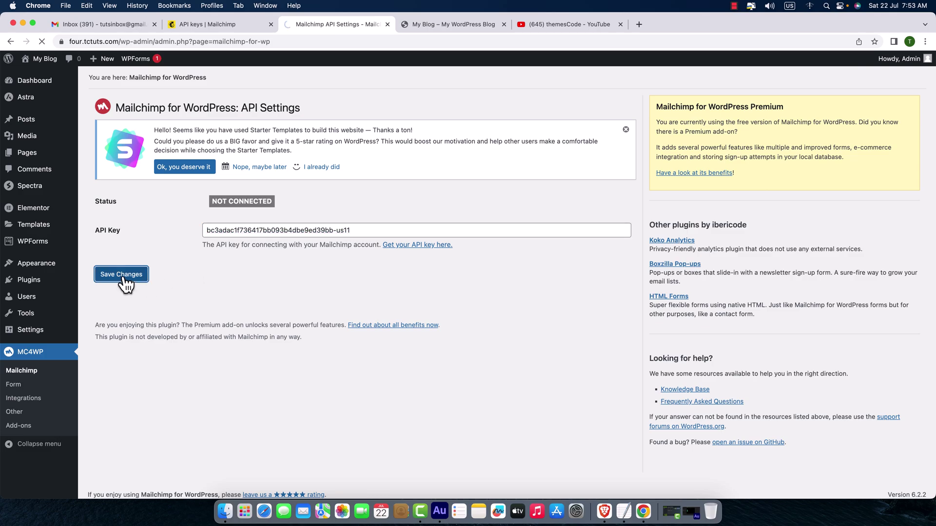